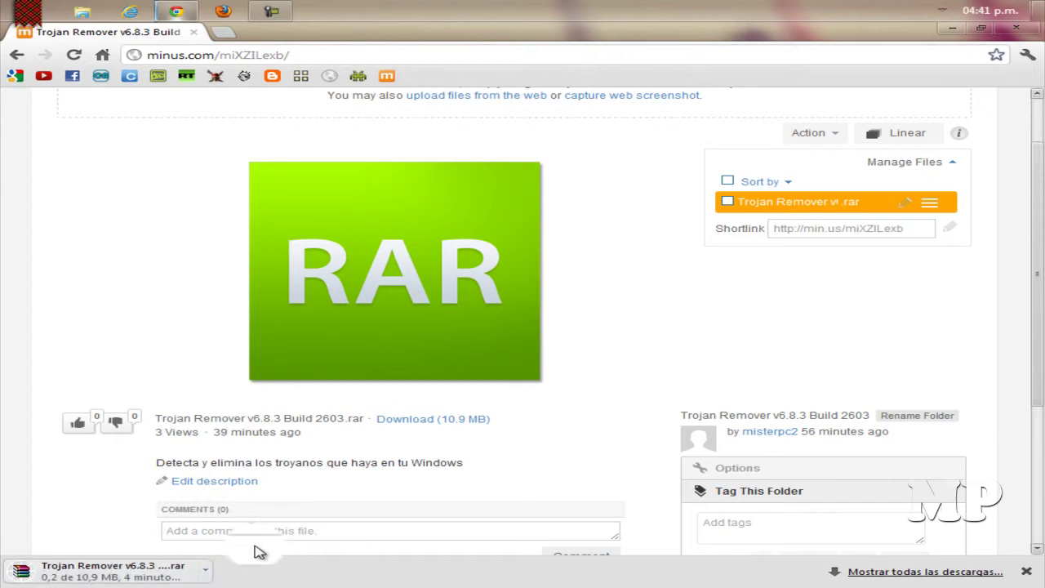
- Close the browser window showing the Trojan Remover v6.8.3 Build 2603 download page
click(207, 573)
click(245, 549)
click(840, 229)
click(1025, 30)
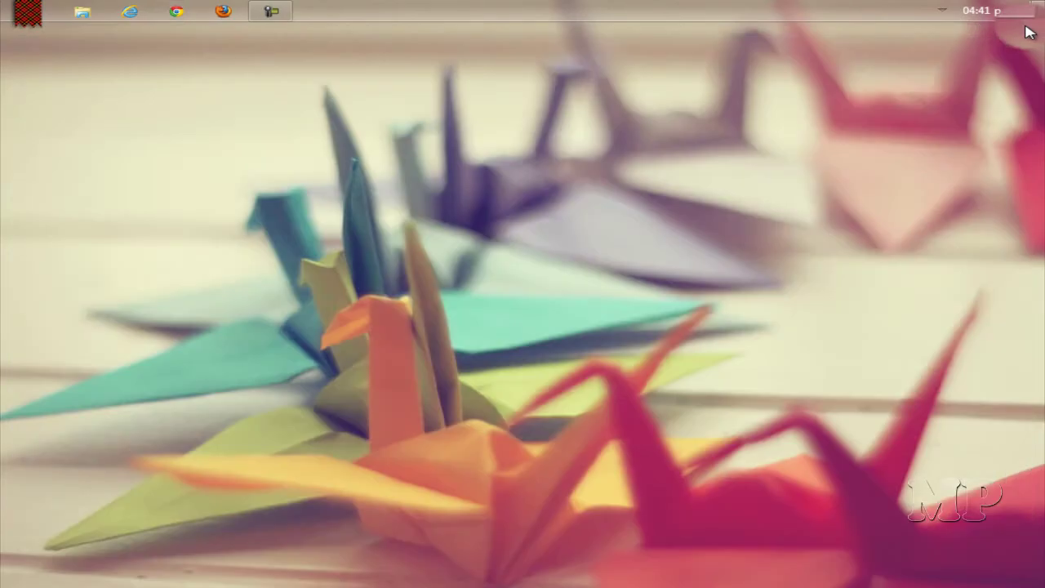
- Open the computer's file explorer and go to the Compressed folder inside Descargas
click(16, 11)
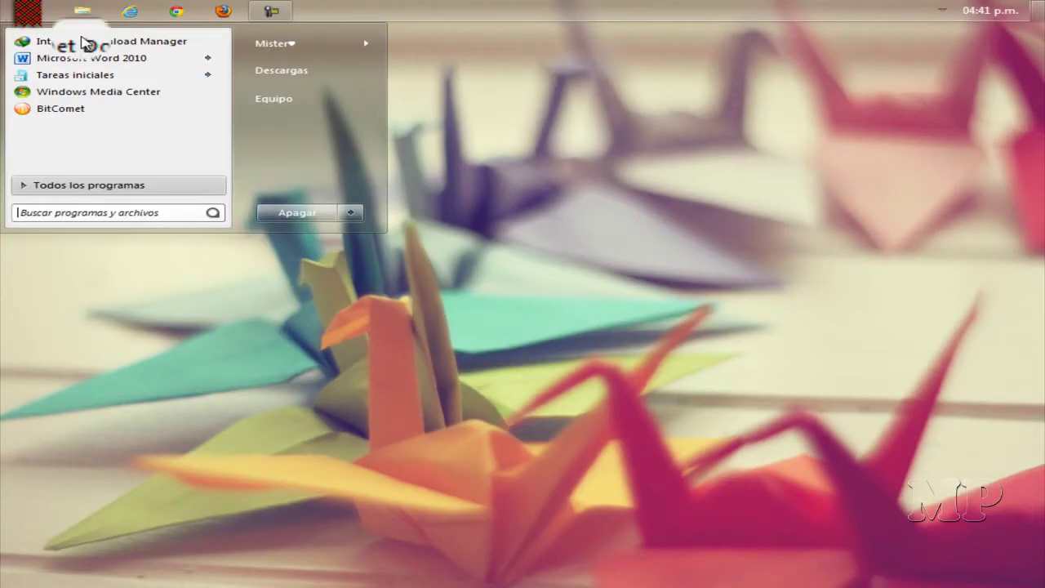
click(278, 110)
drag(362, 163, 357, 76)
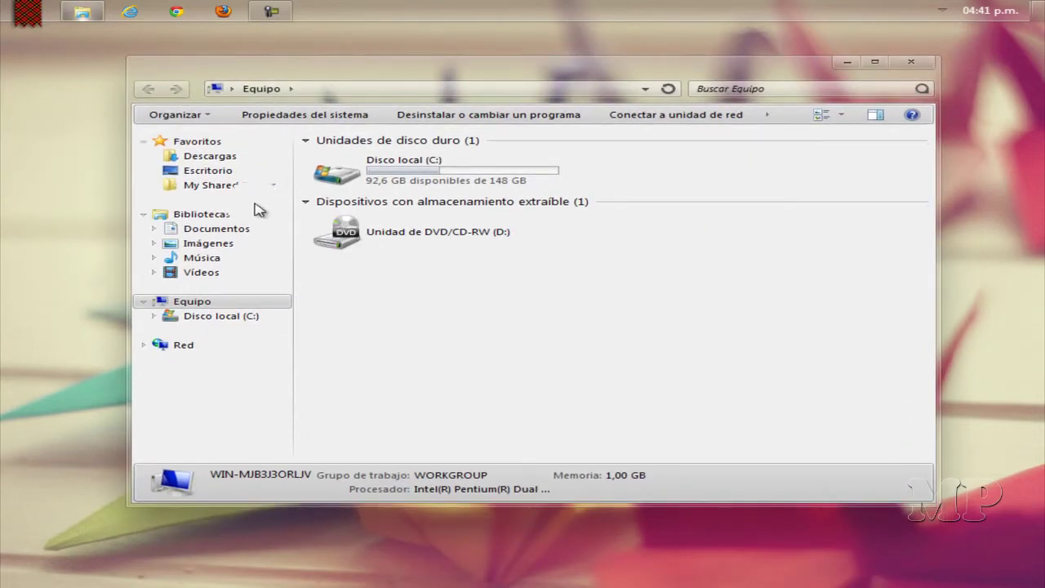
click(227, 157)
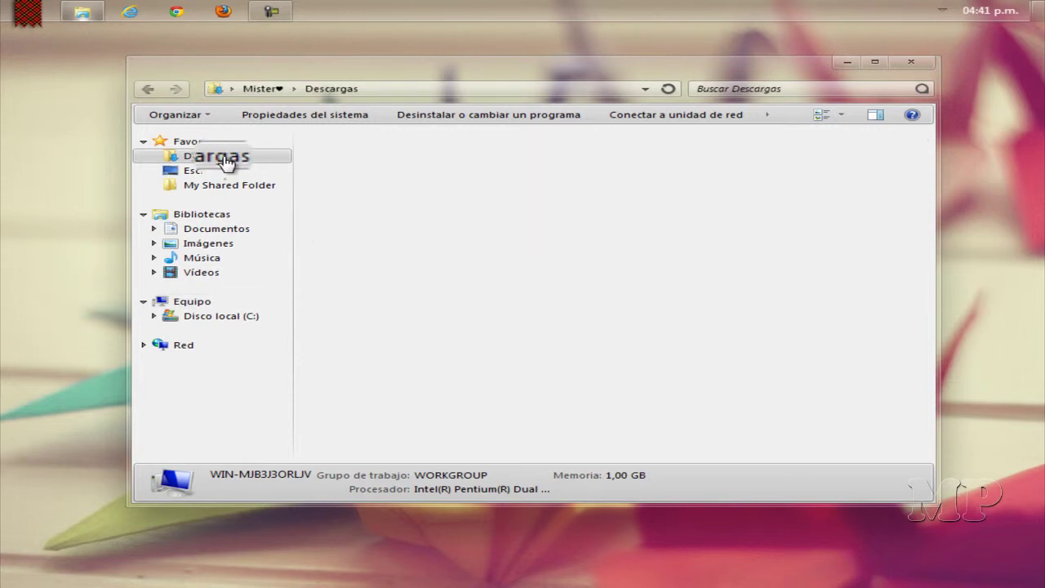
double_click(389, 159)
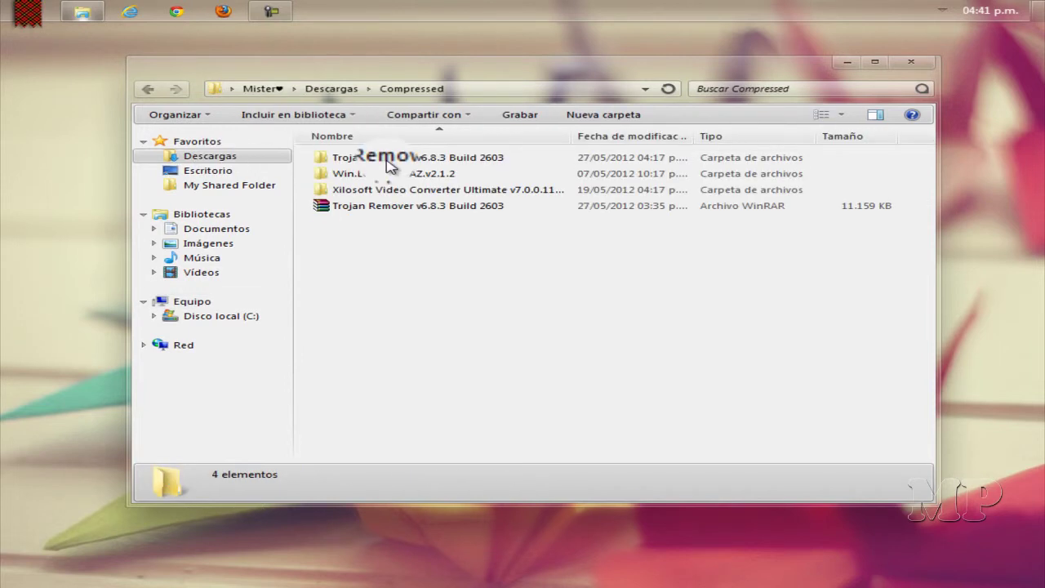
- Extract the Trojan Remover v6.8.3 Build 2603 archive into a folder of the same name, entering the archive password
click(412, 211)
right_click(405, 213)
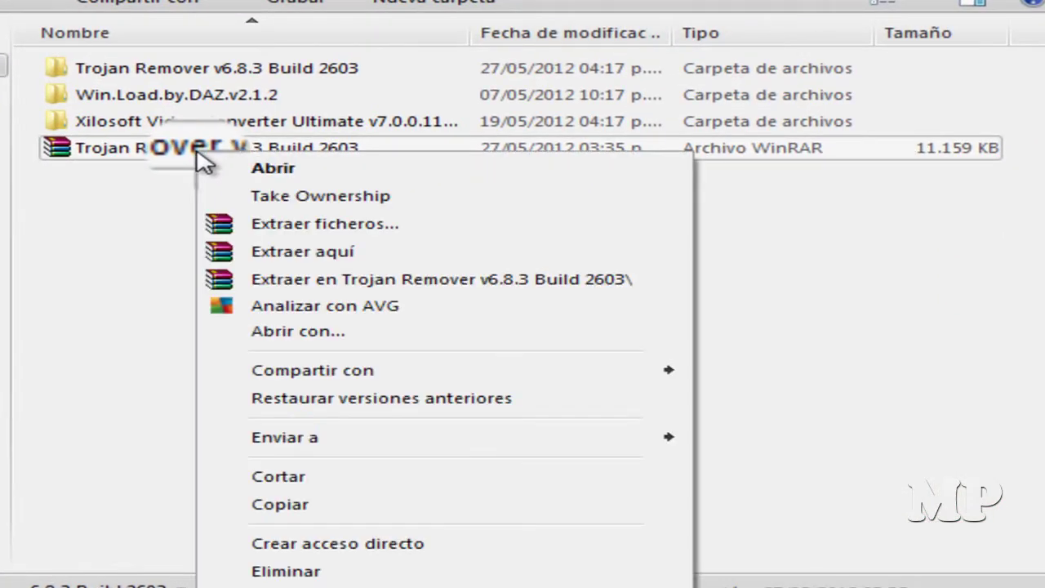
click(347, 281)
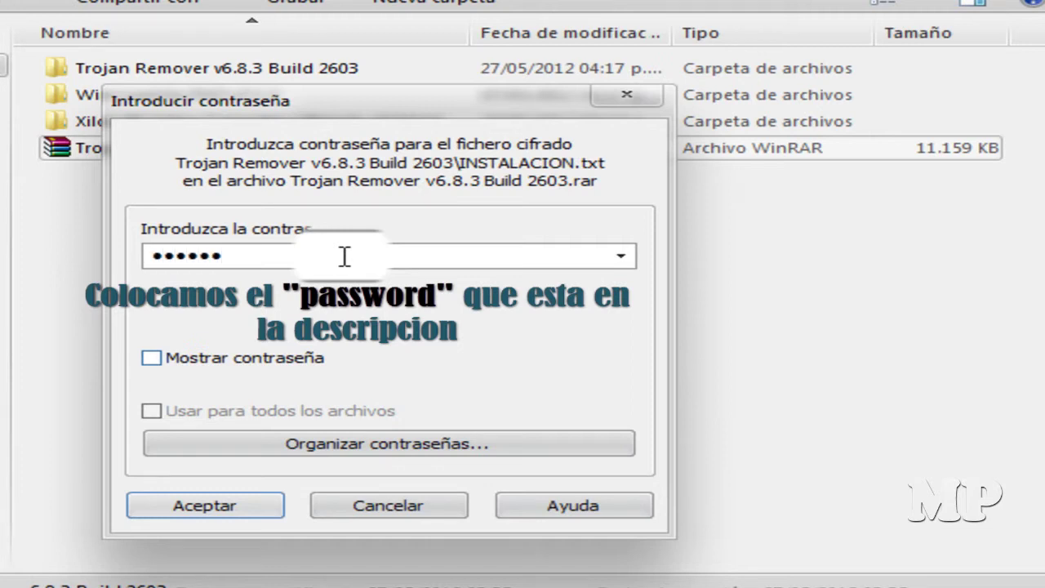
text(•)
key(Return)
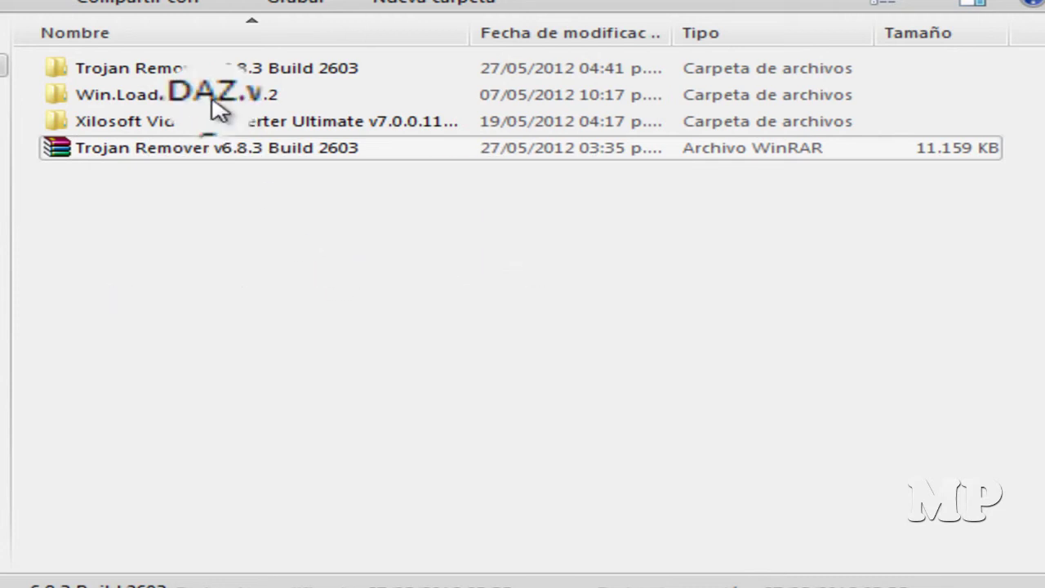
- Go into the nested Trojan Remover v6.8.3 Build 2603 folders, read the INSTALACION text file and close it
double_click(216, 68)
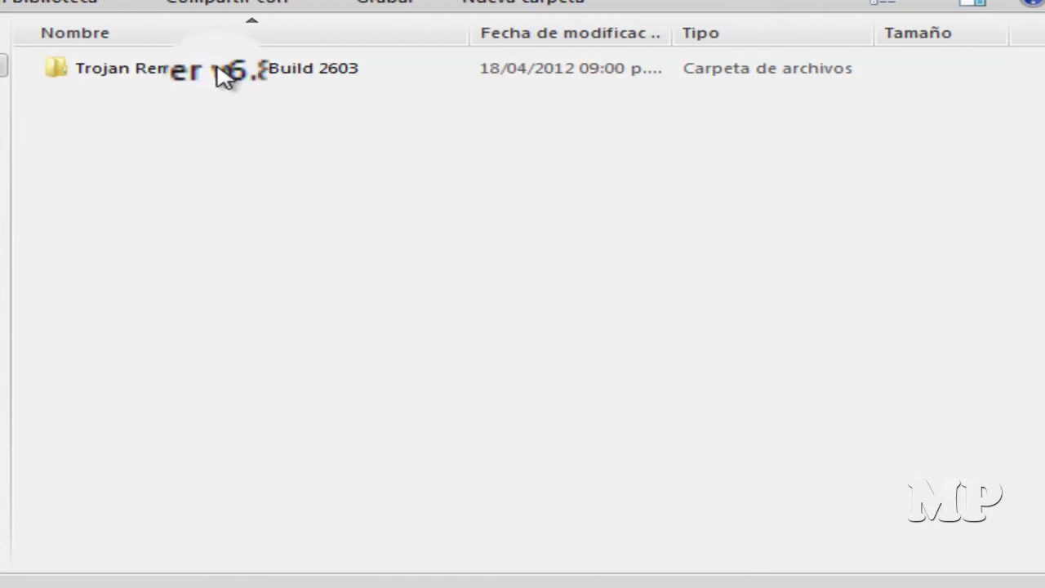
double_click(221, 71)
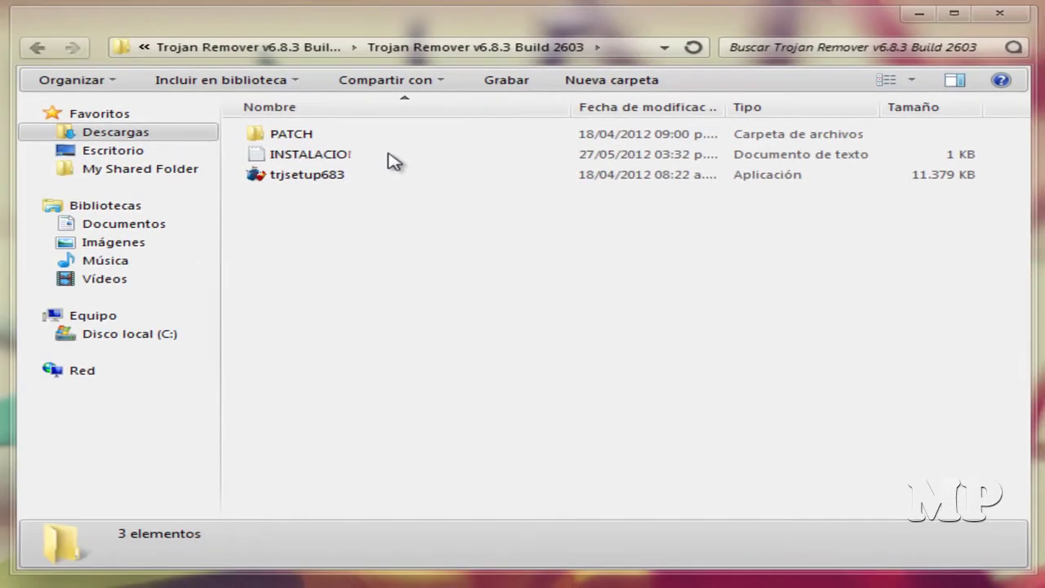
double_click(393, 161)
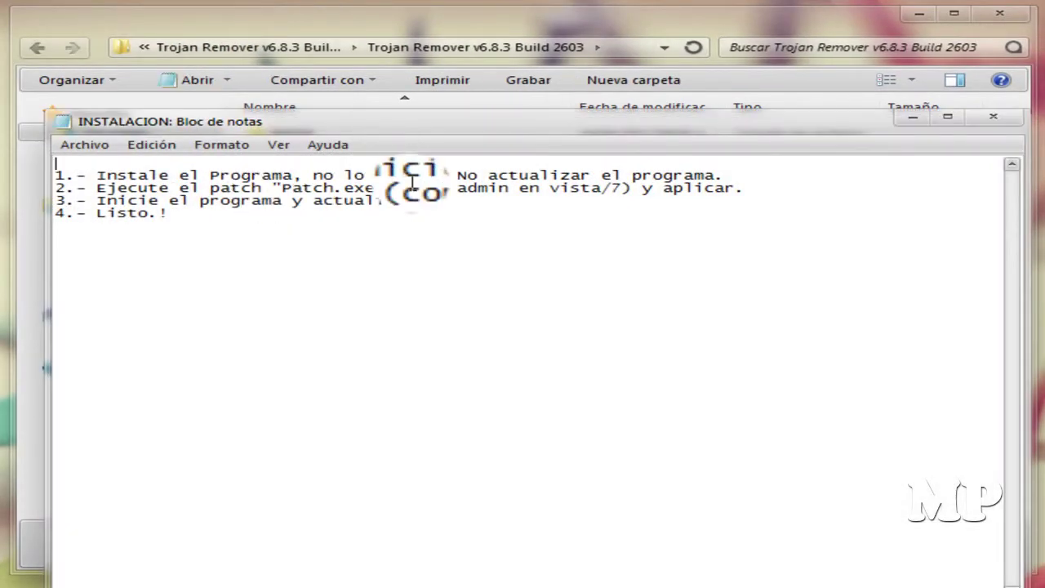
click(991, 118)
- Run the trjsetup683 installer as administrator and accept its licence agreement
right_click(380, 175)
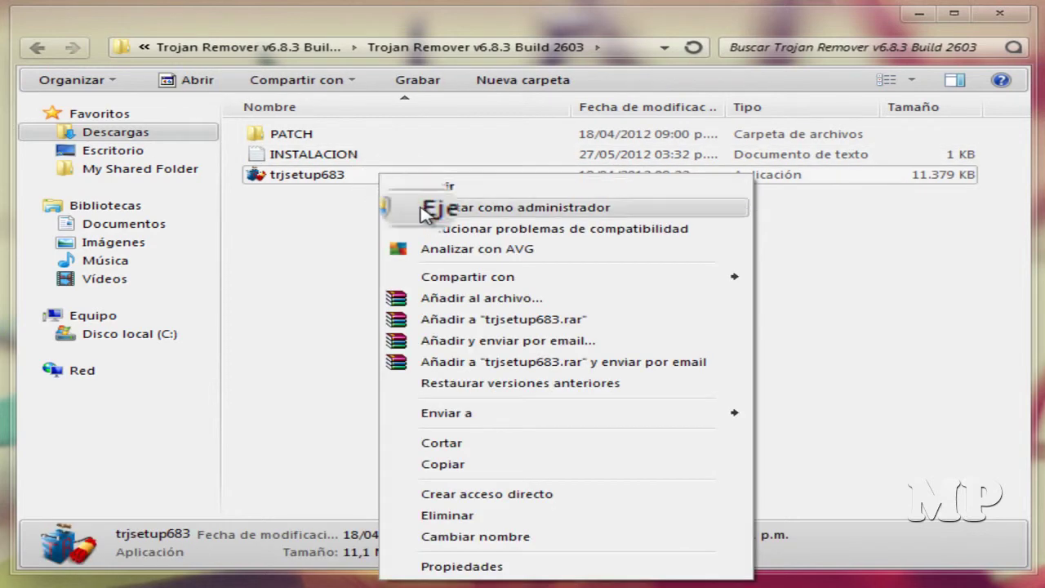
click(417, 205)
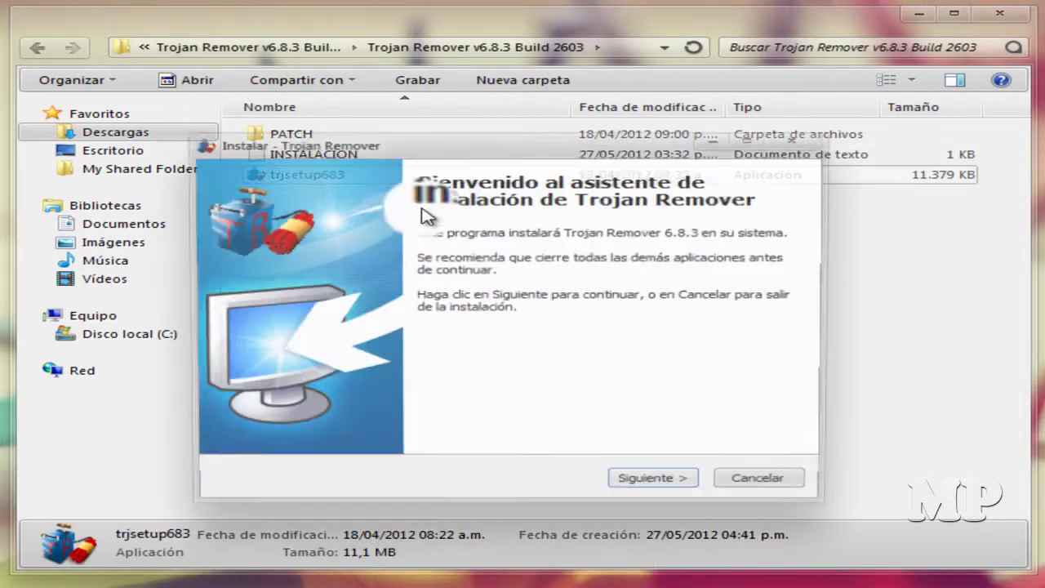
click(636, 485)
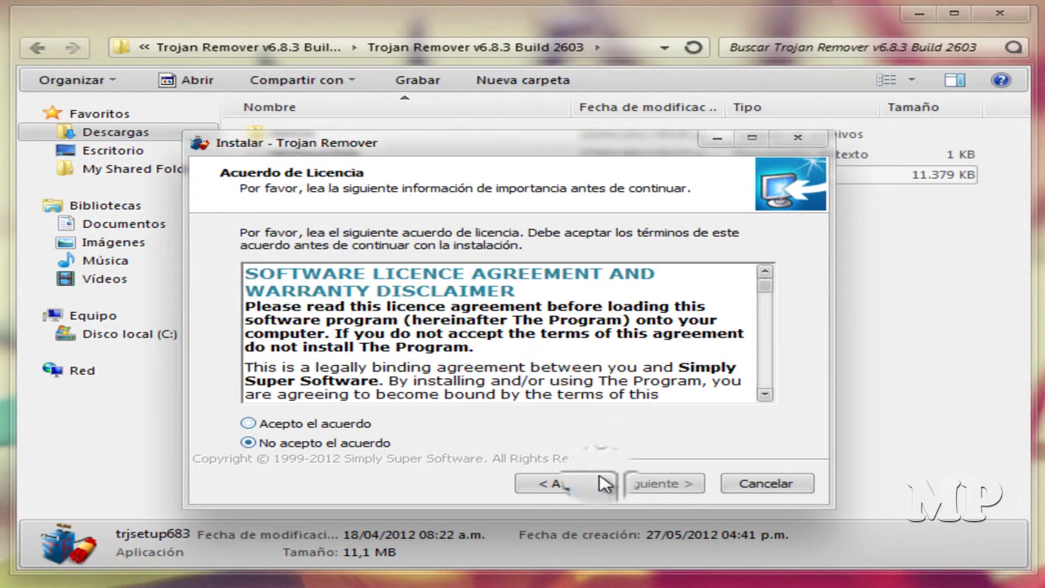
click(248, 423)
mouse_move(767, 285)
mouse_down()
mouse_move(767, 303)
mouse_move(784, 287)
mouse_up()
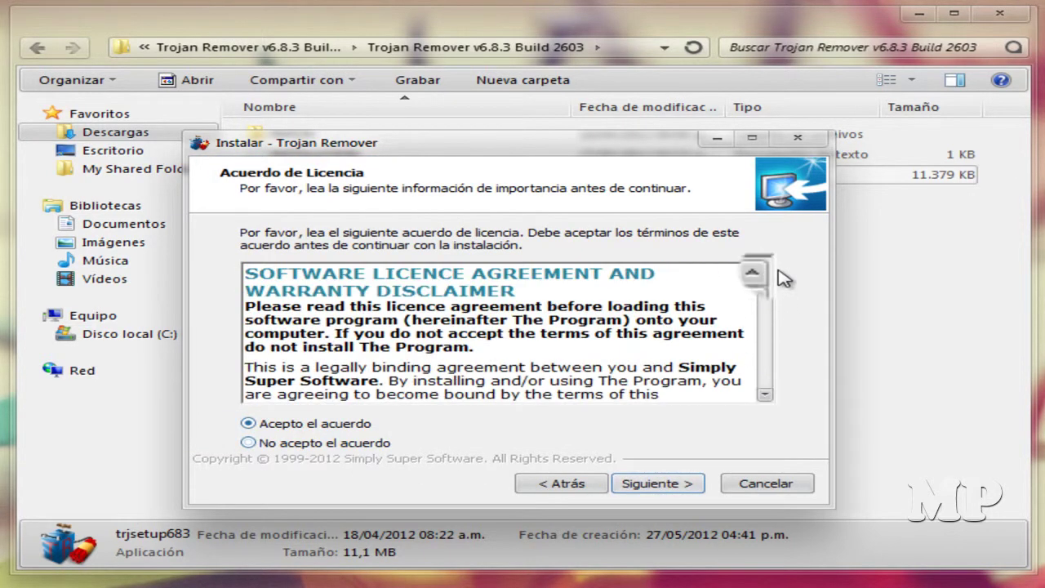
click(676, 487)
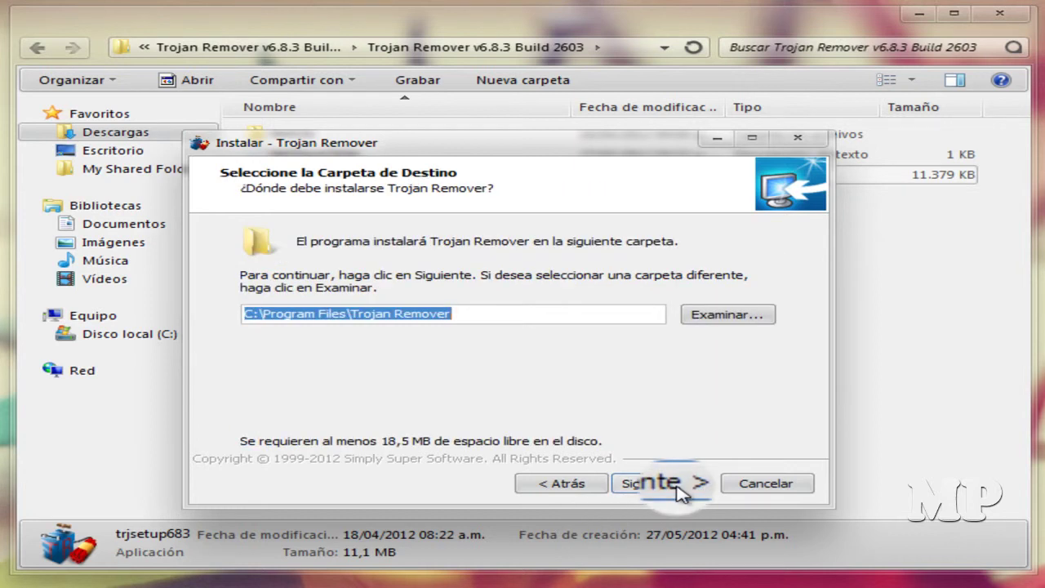
- Install Trojan Remover in C:\Program Files\Trojan Remover with the default start menu folder and a desktop icon, and finish the wizard
click(677, 487)
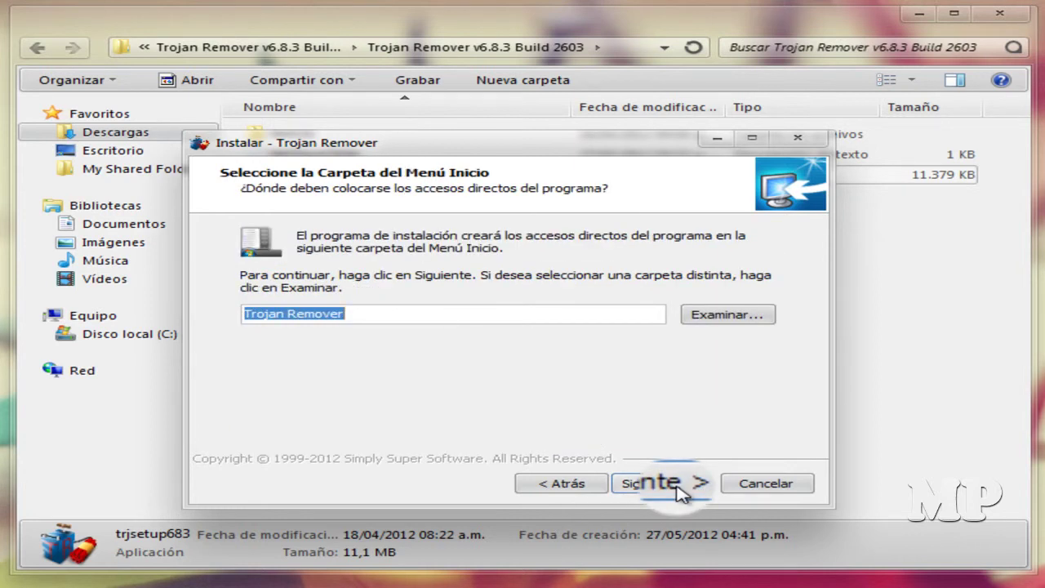
click(677, 488)
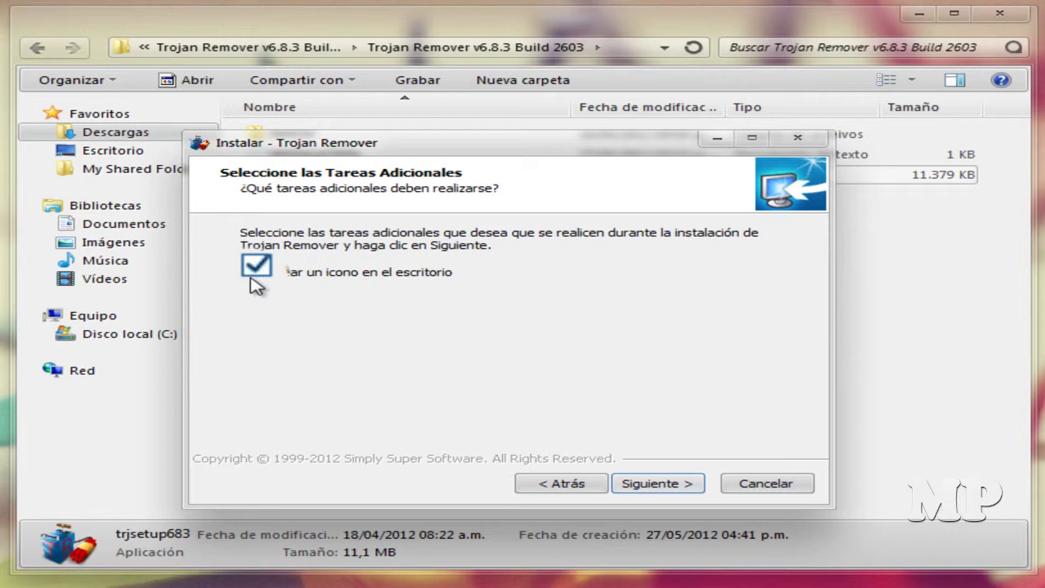
click(662, 486)
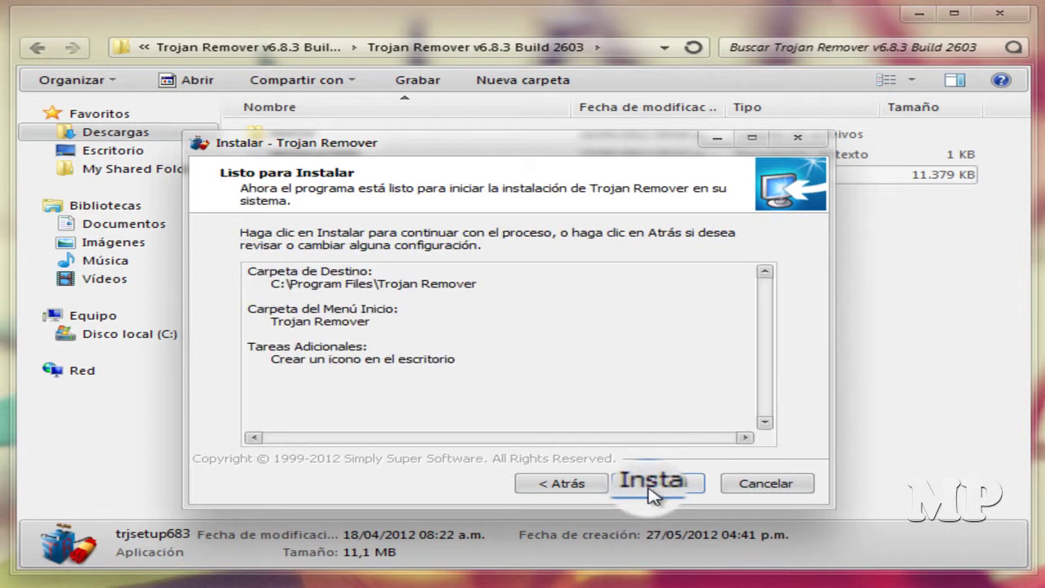
click(658, 488)
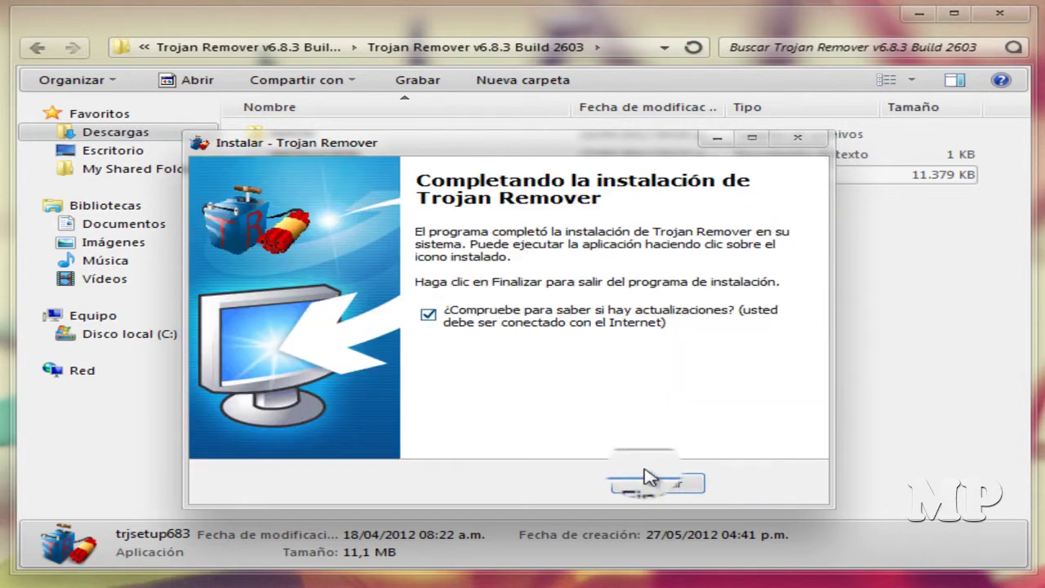
click(643, 487)
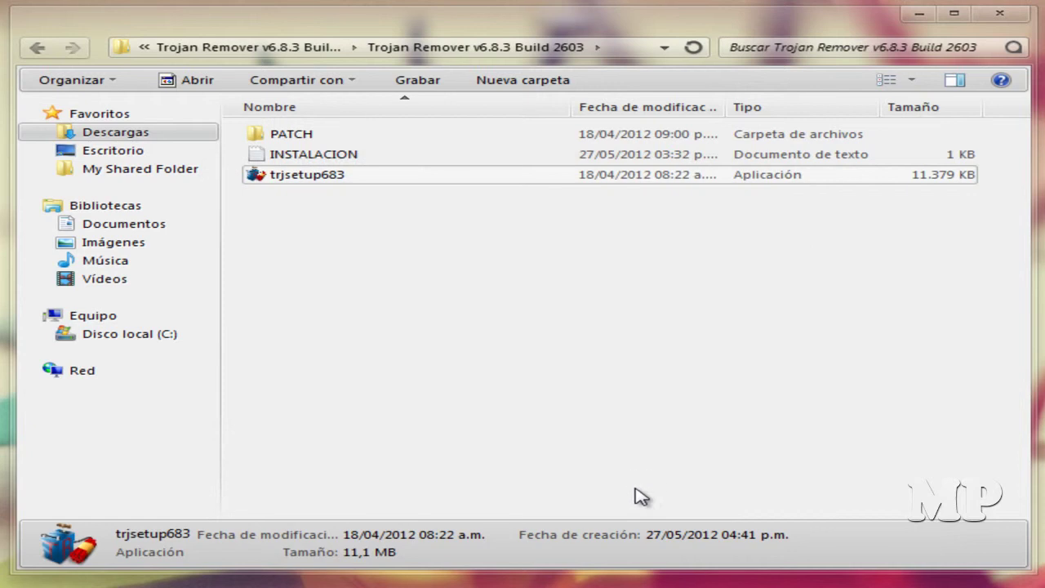
- Open the PATCH folder, dismiss the Trojan Remover update error and close the updater
double_click(294, 136)
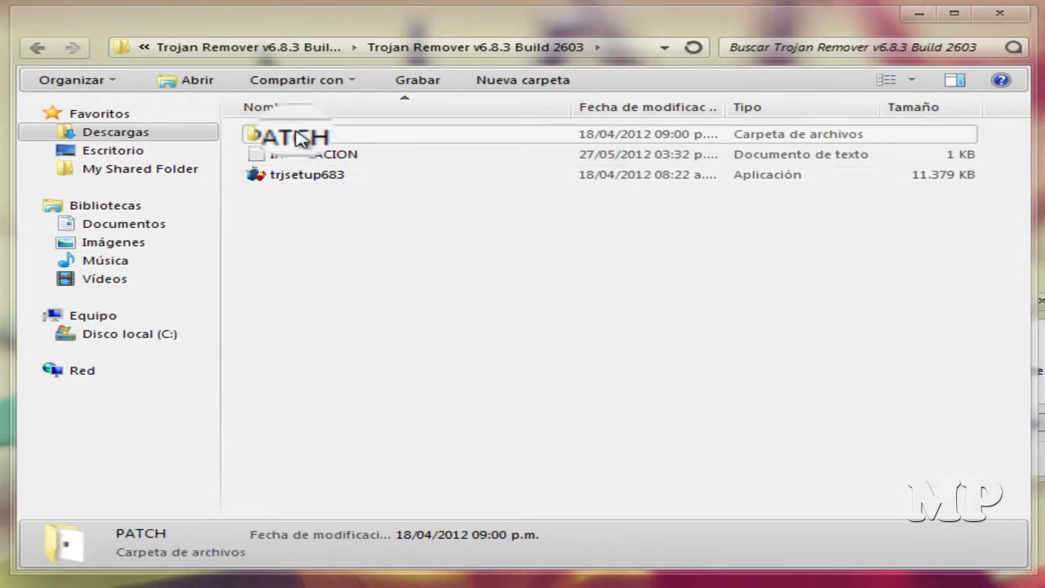
drag(912, 33, 472, 124)
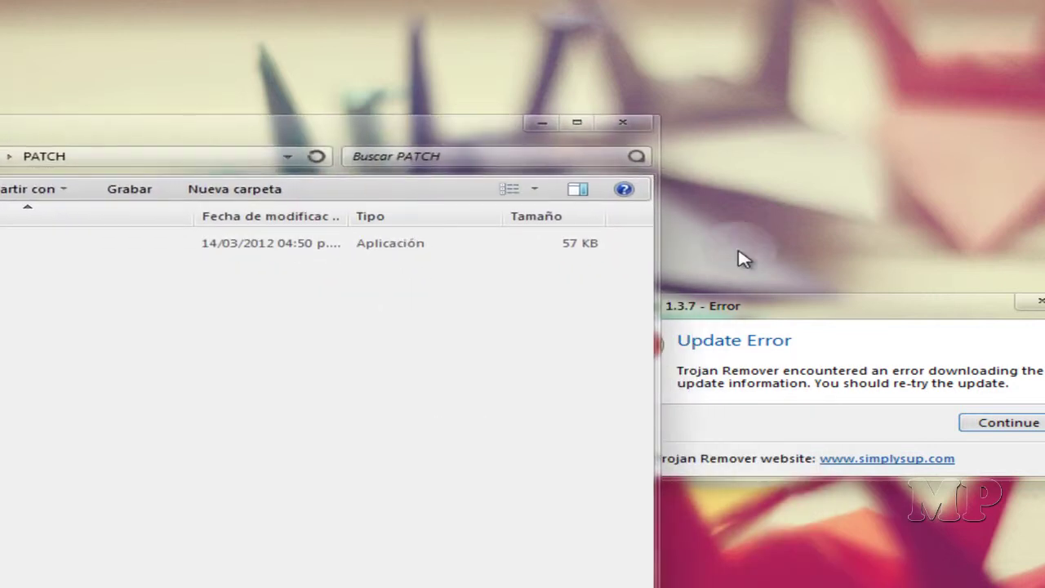
drag(807, 306, 857, 152)
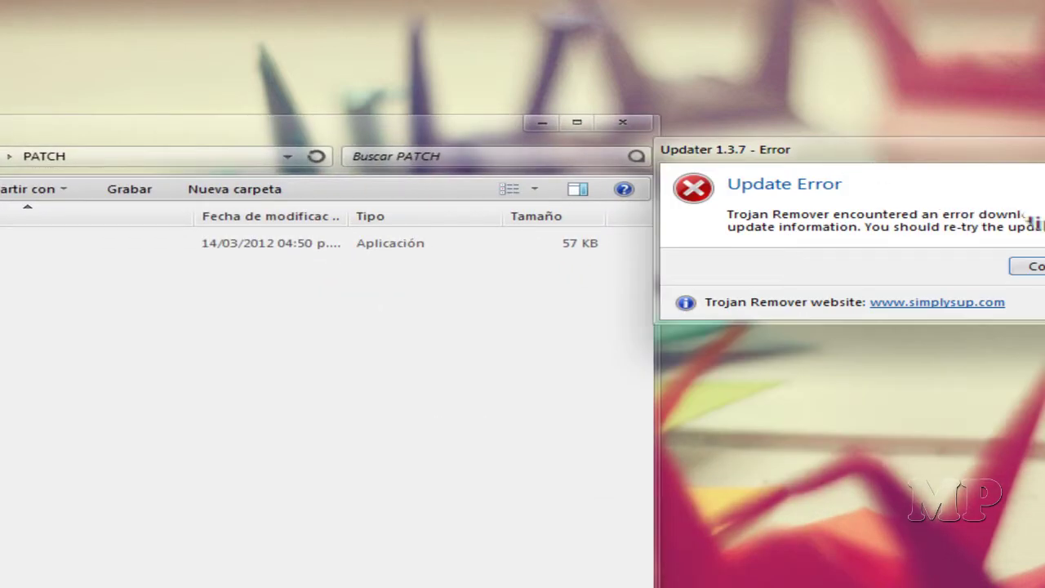
click(1029, 266)
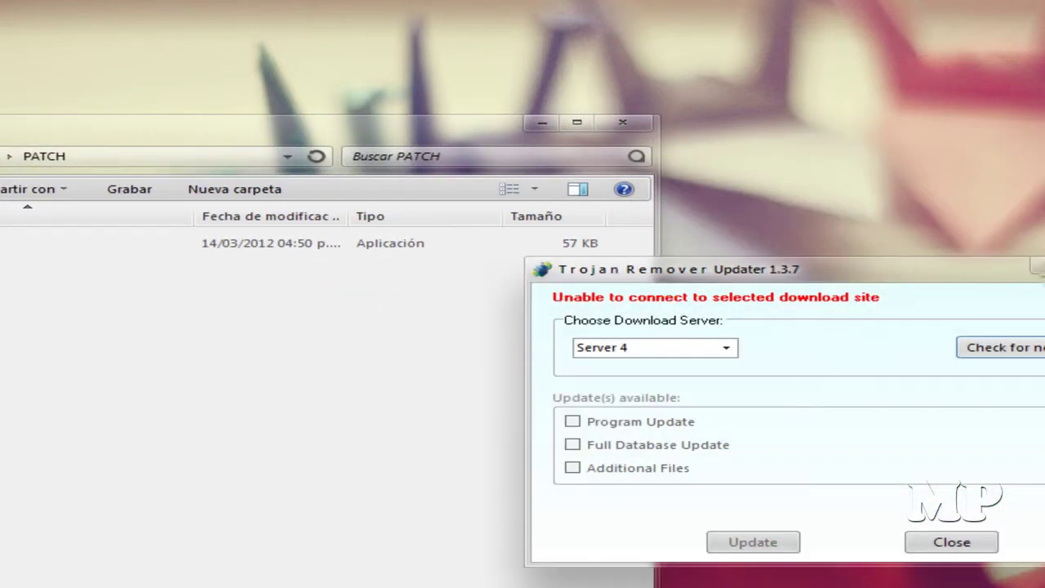
key(Escape)
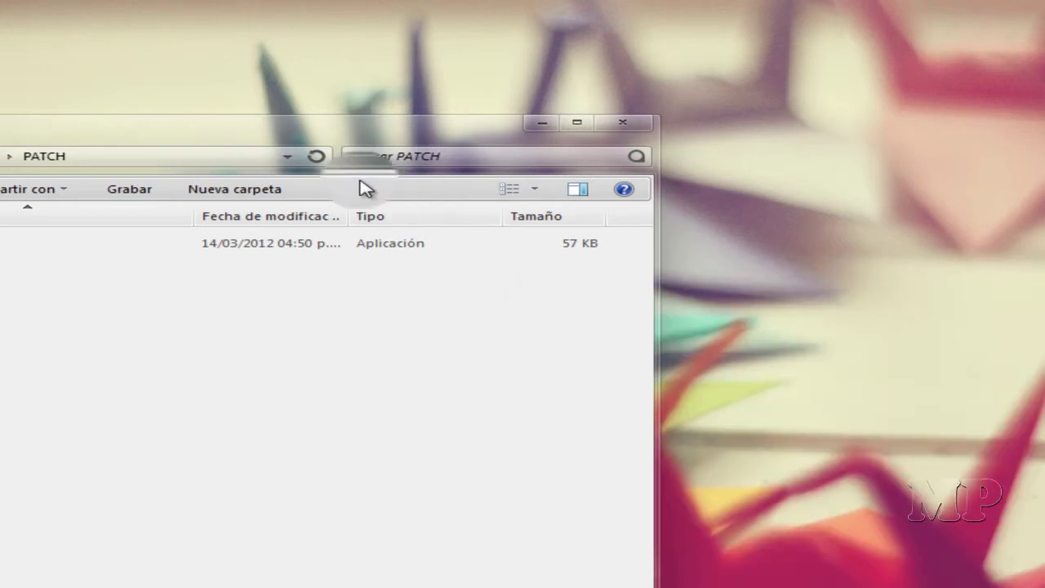
drag(327, 140, 702, 65)
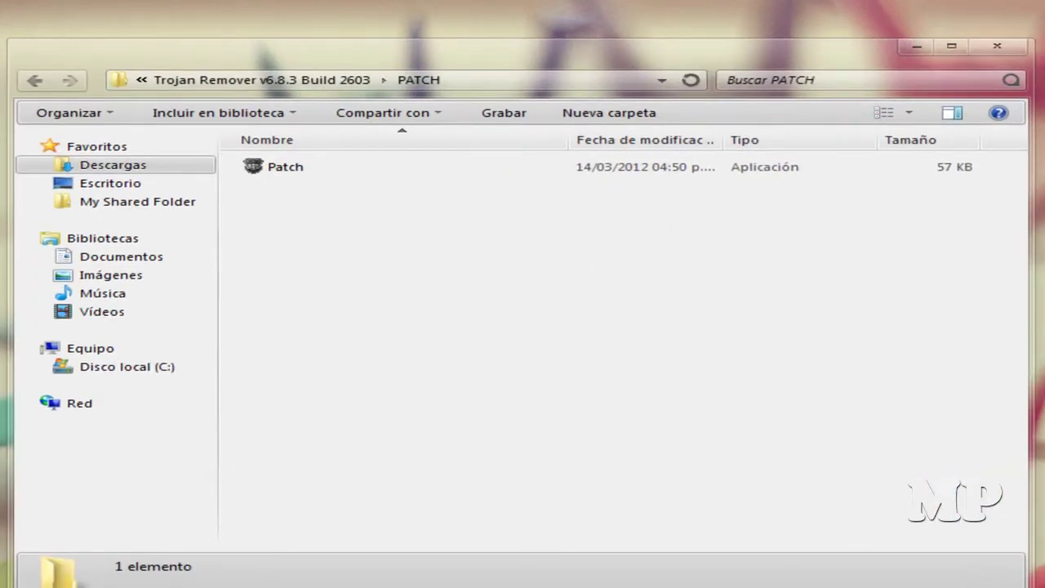
- Copy the Patch application from the PATCH folder
click(452, 168)
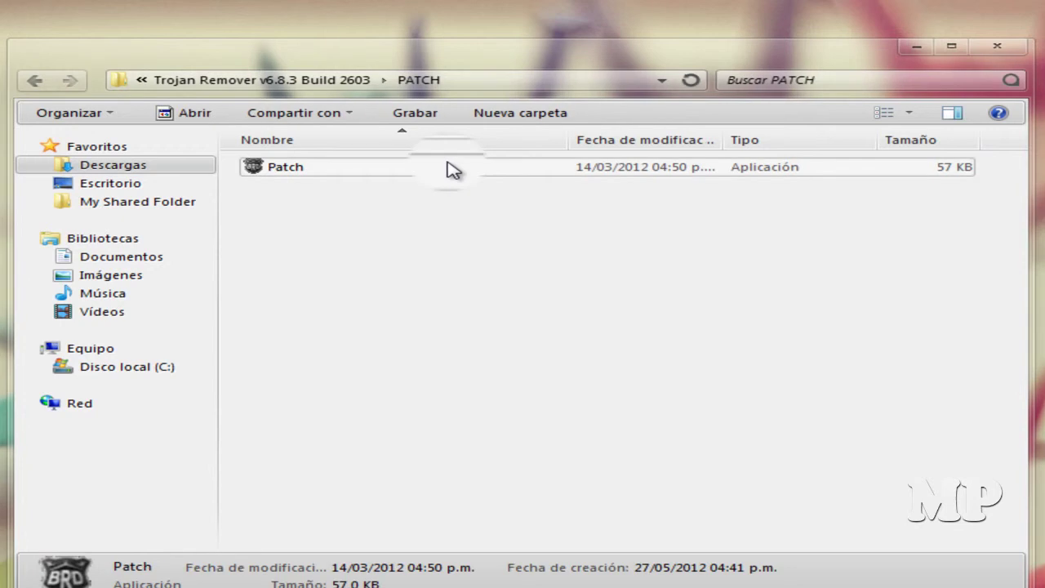
right_click(451, 168)
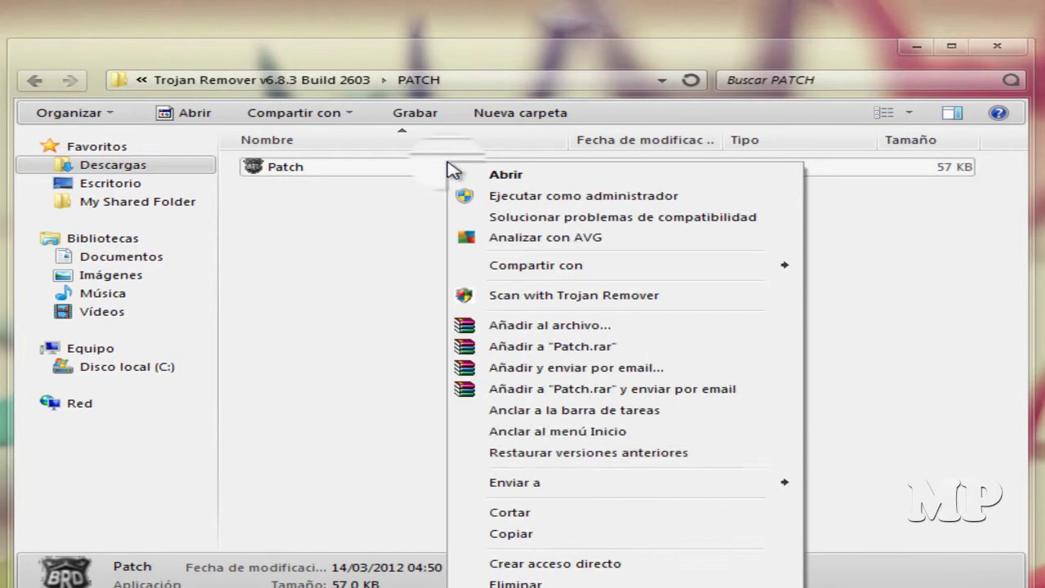
click(527, 535)
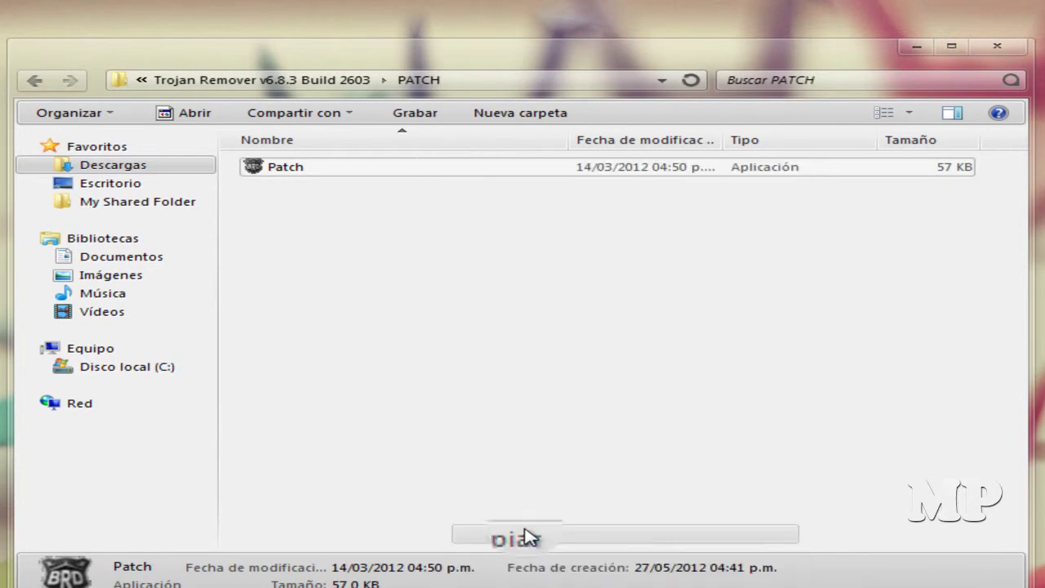
- Paste the copied Patch application into the Trojan Remover folder under Archivos de programa on Disco local (C:)
click(137, 367)
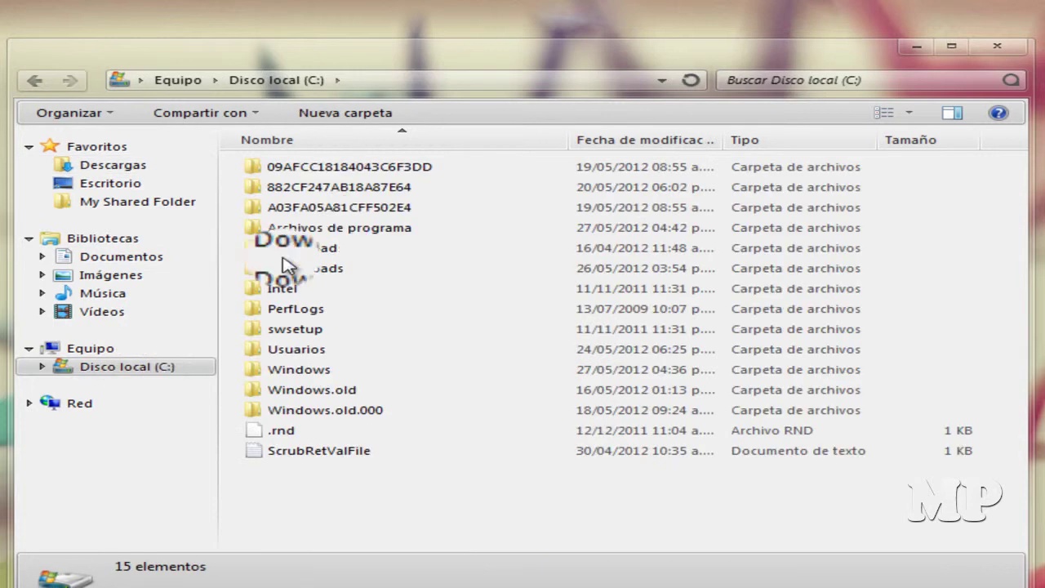
double_click(379, 228)
click(377, 229)
scroll(375, 237, down, 4)
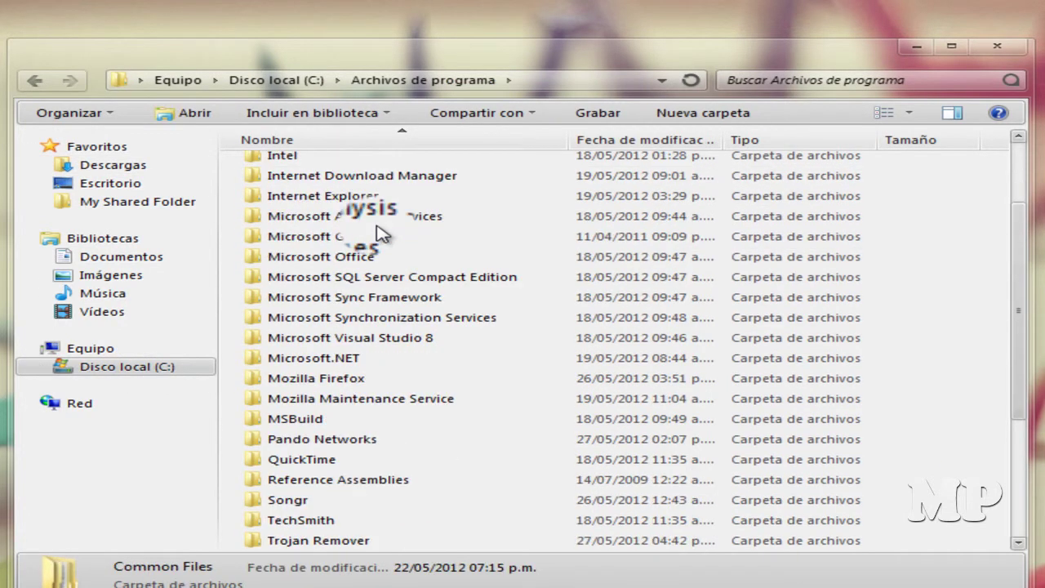
double_click(341, 420)
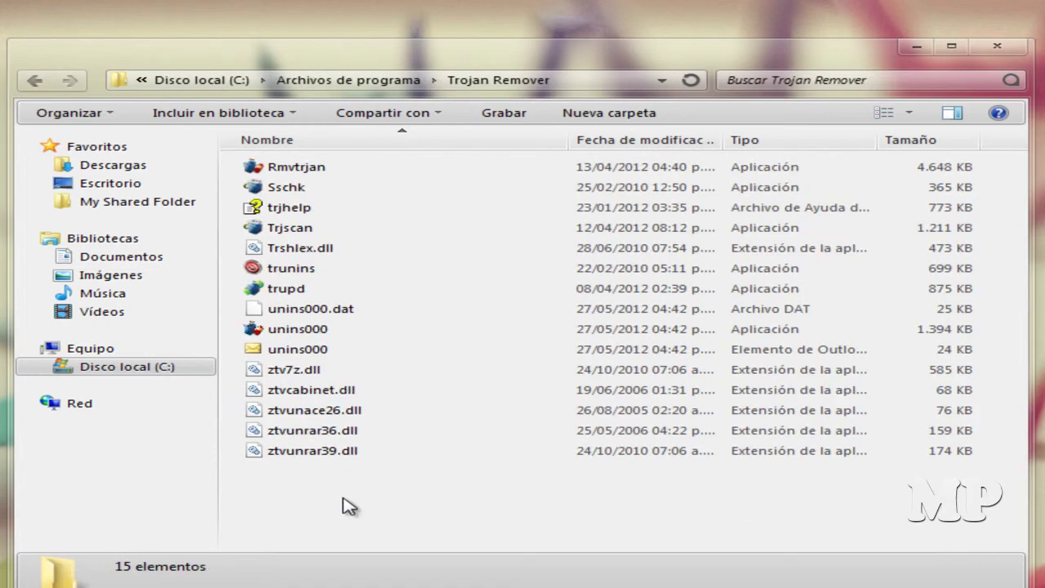
right_click(344, 494)
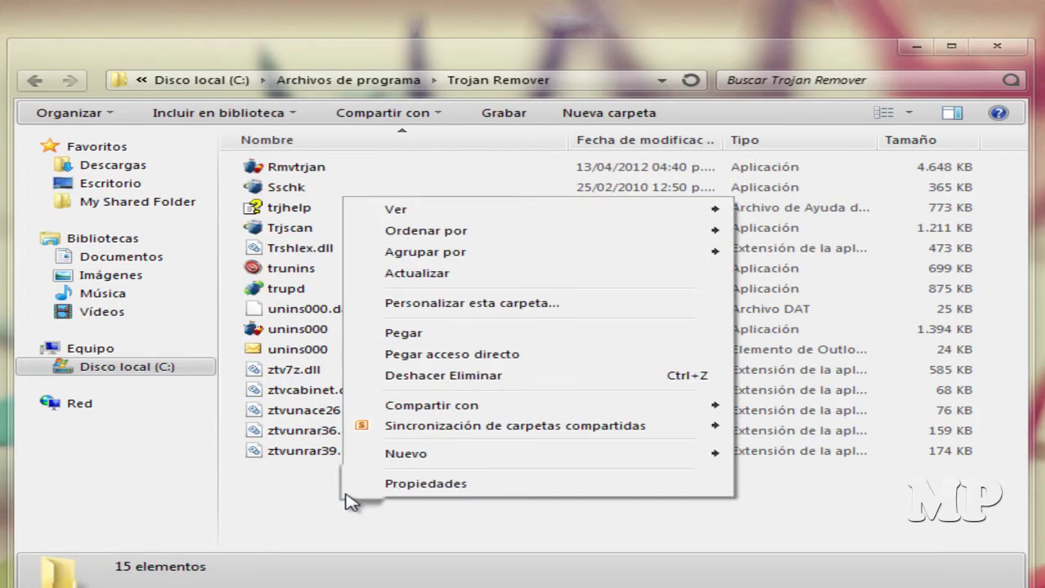
click(433, 340)
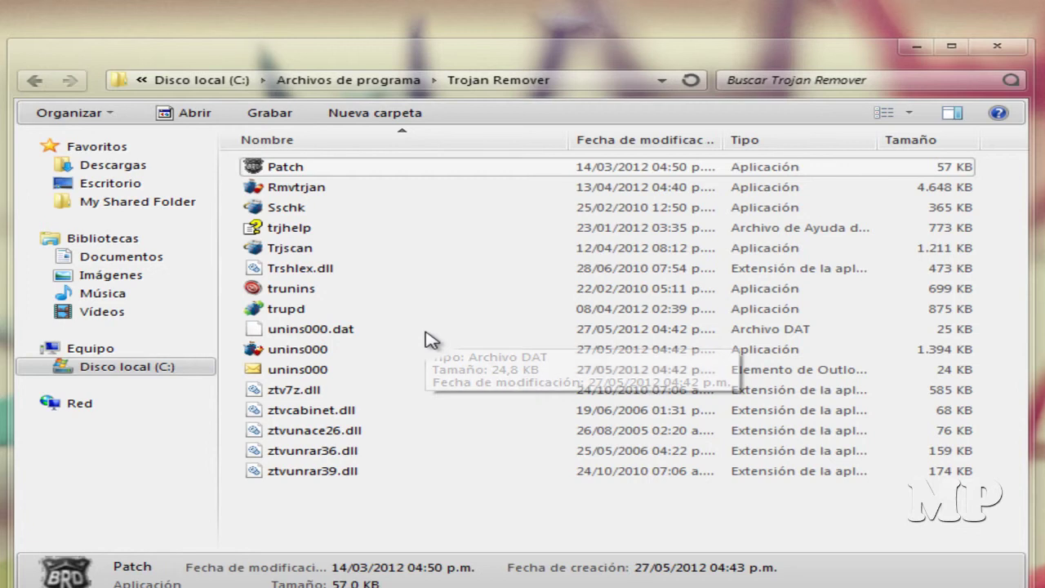
- Run Patch as administrator, permitting it in the AVG Identity Protection alert, and apply the patch to Trojan Remover
right_click(312, 171)
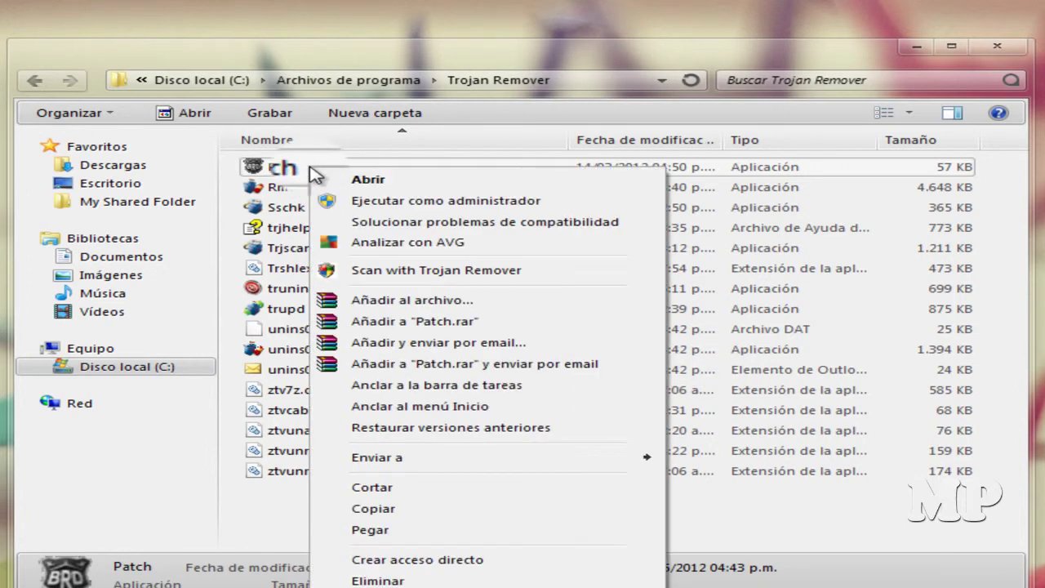
click(364, 206)
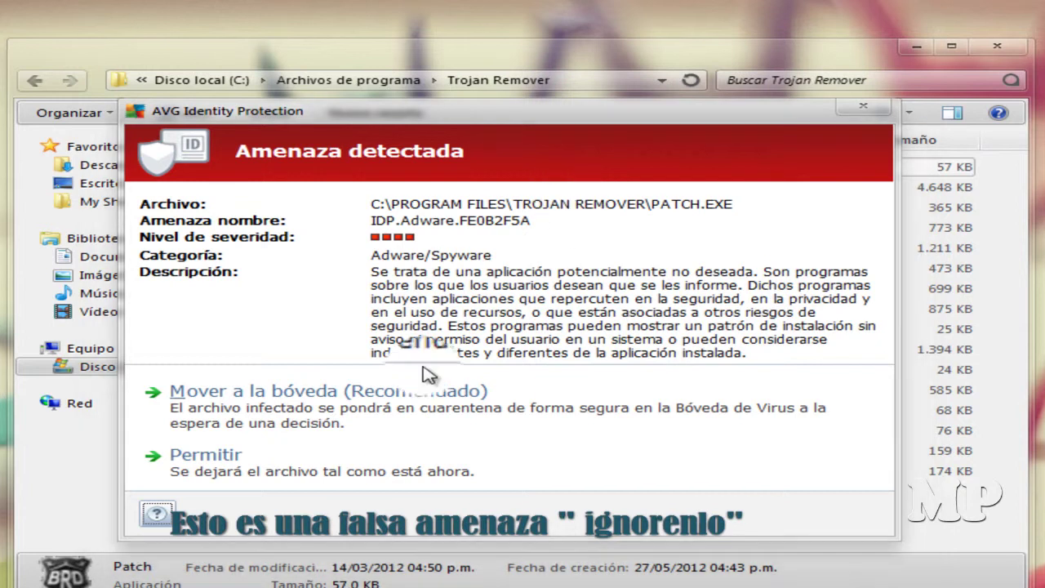
click(250, 465)
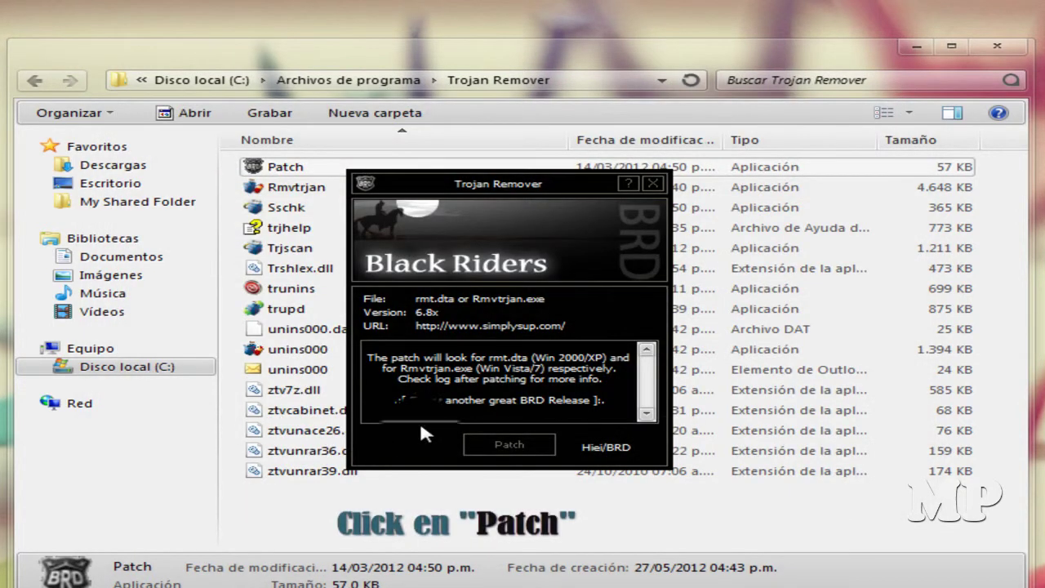
click(510, 445)
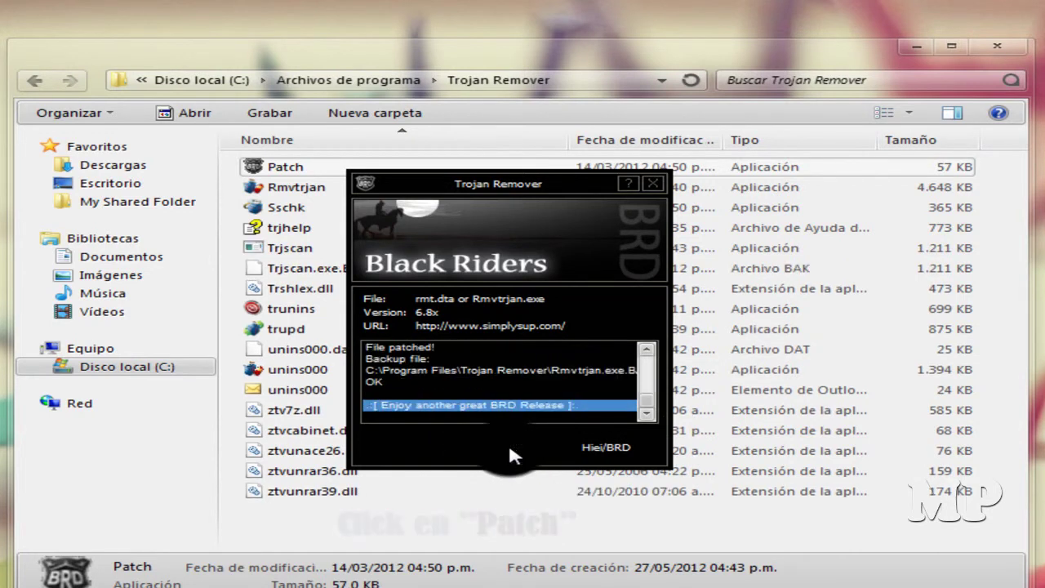
click(651, 180)
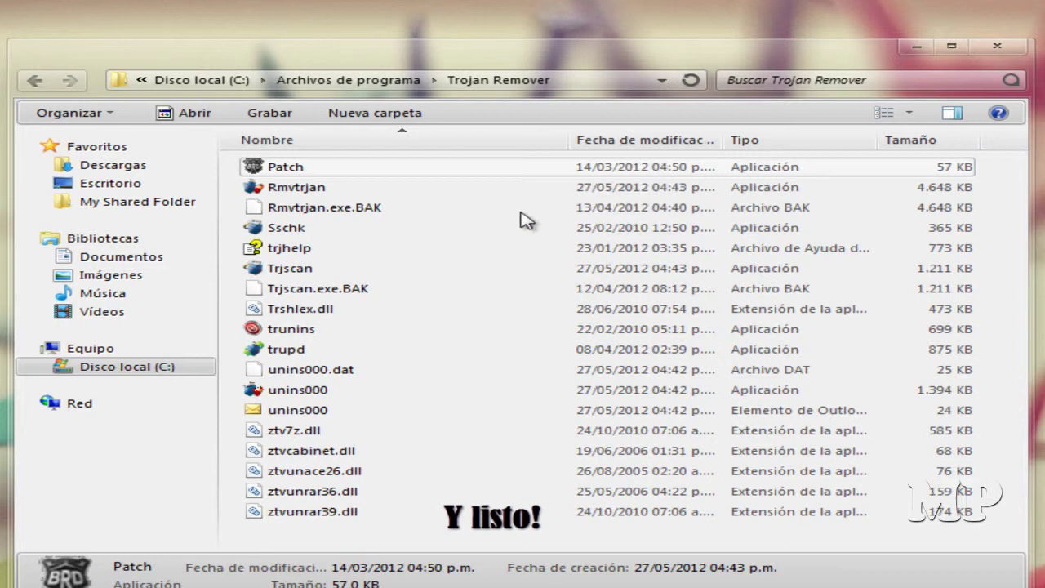
- Launch Rmvtrjan from the Trojan Remover folder and check the version and licence details in About Trojan Remover
click(313, 191)
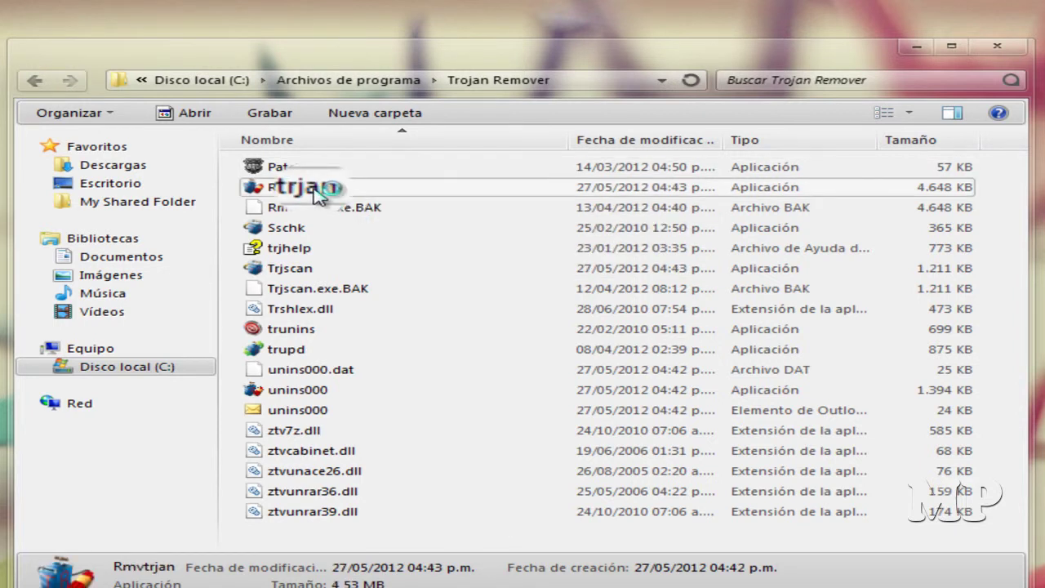
double_click(319, 189)
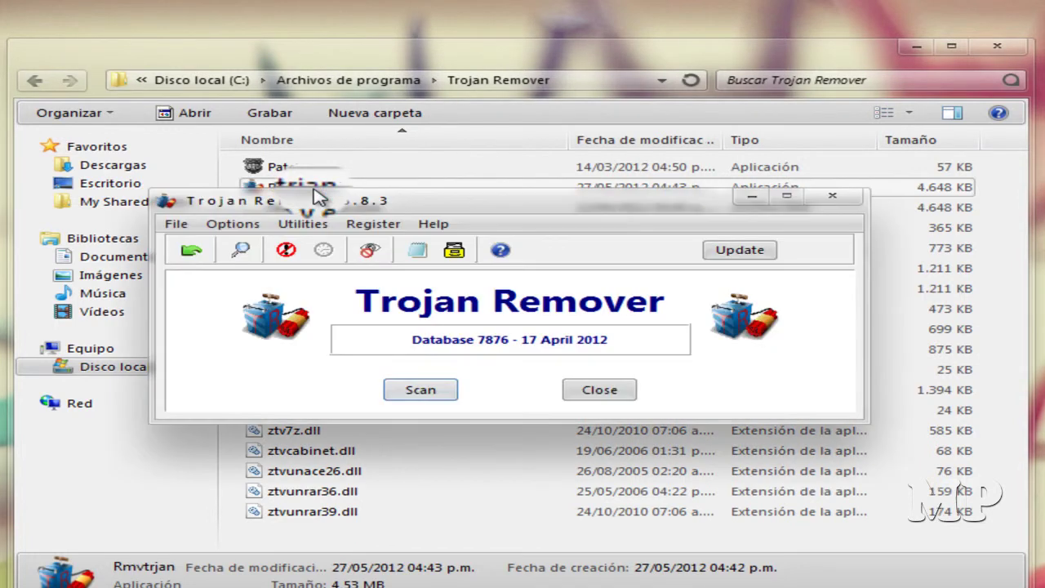
click(434, 225)
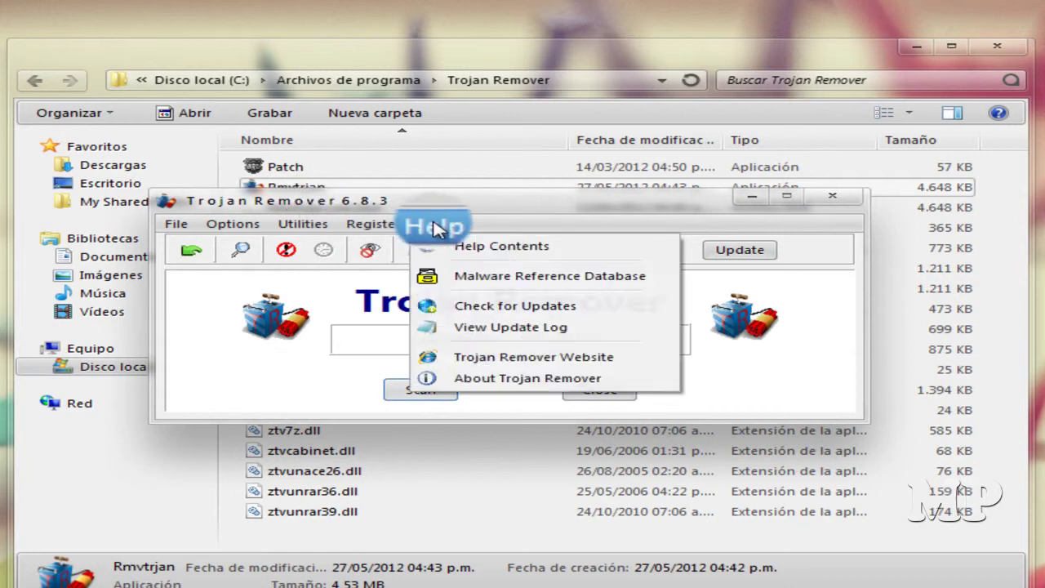
click(485, 379)
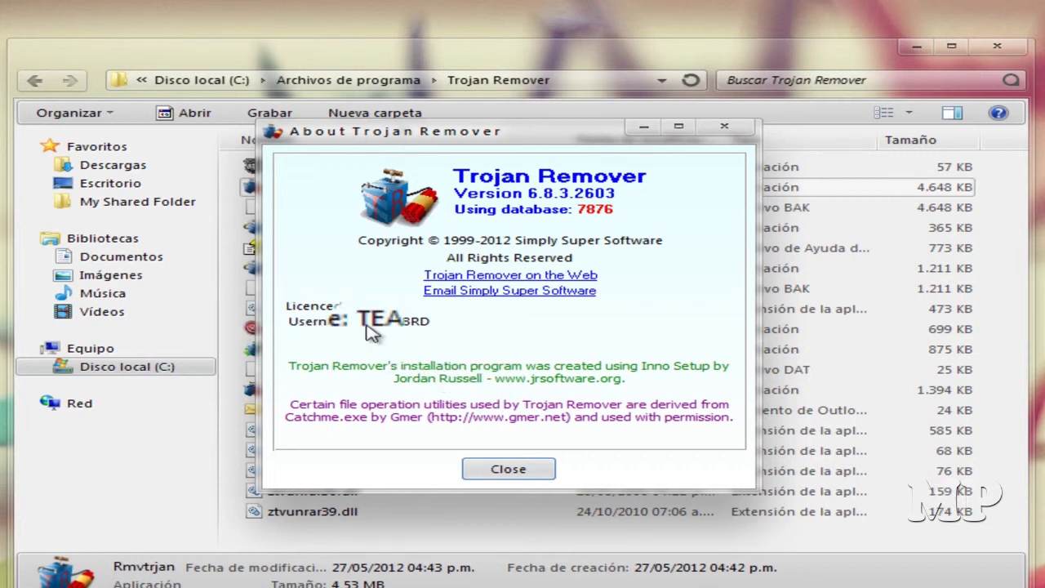
click(507, 469)
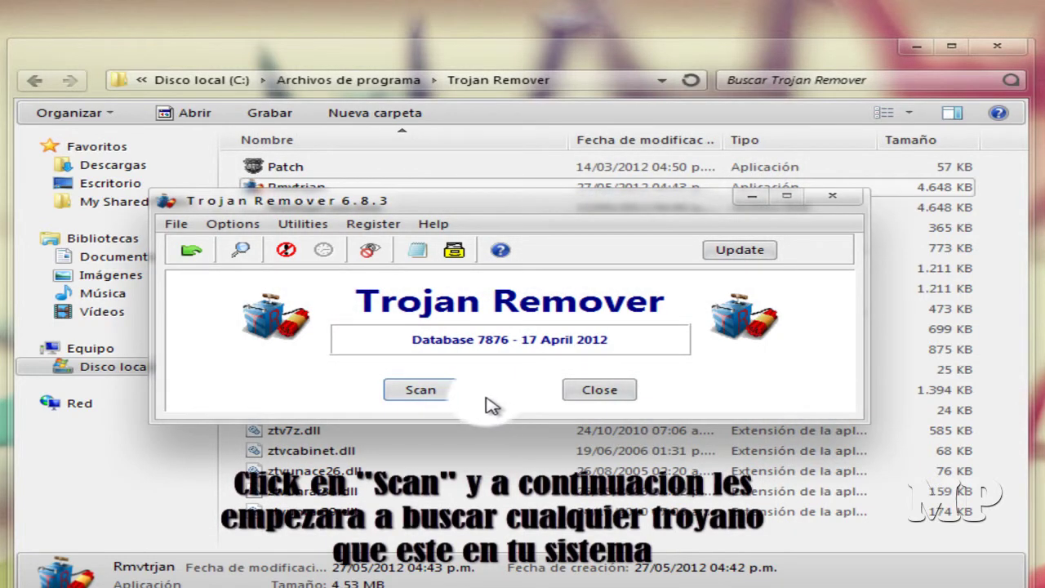
- Start a Trojan Remover system scan, close the folder window and reposition the scanning window on the desktop
click(420, 391)
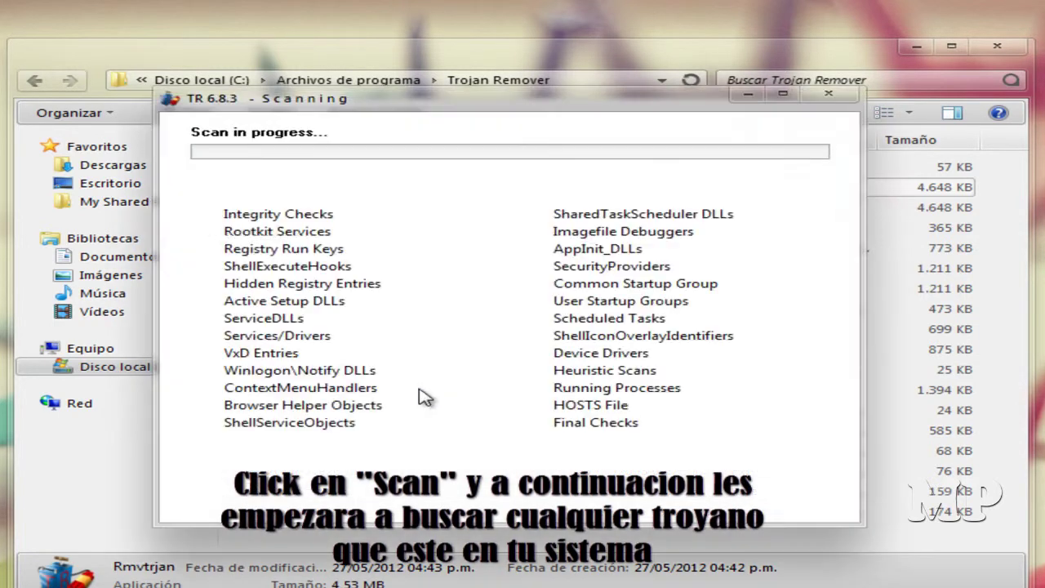
click(991, 49)
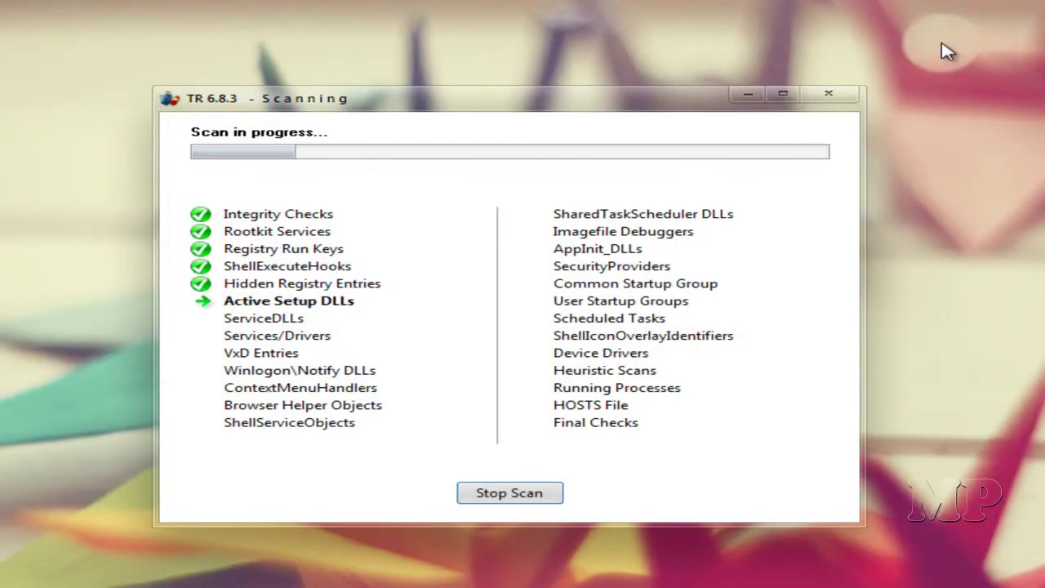
drag(579, 108, 819, 8)
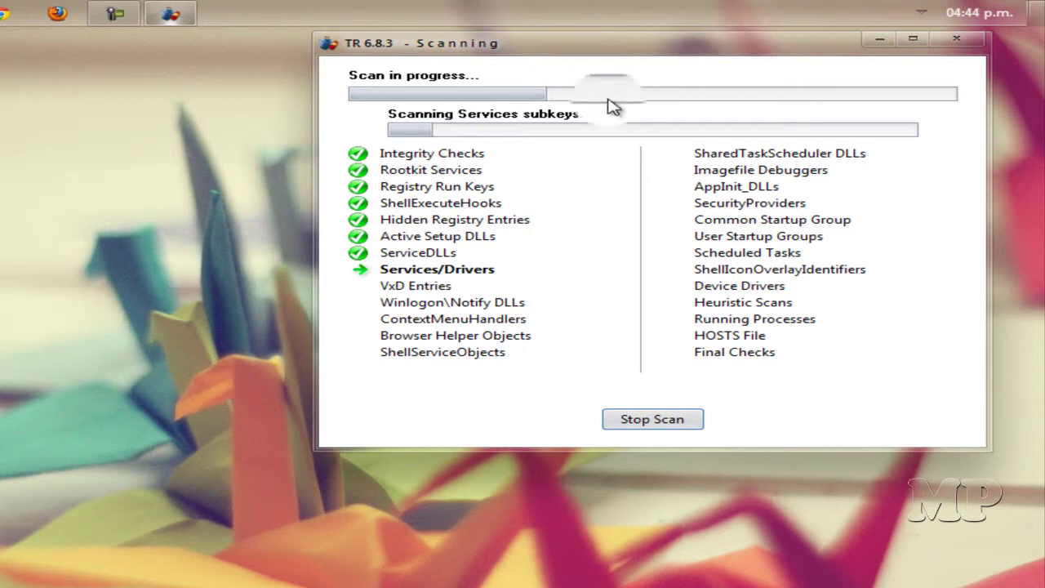
click(924, 14)
click(923, 14)
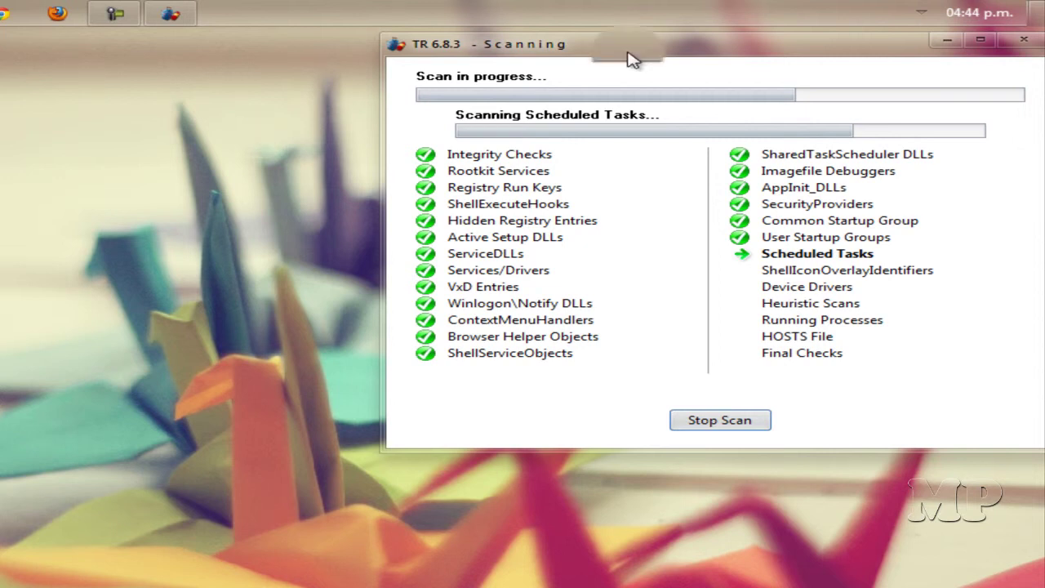
drag(633, 57, 588, 62)
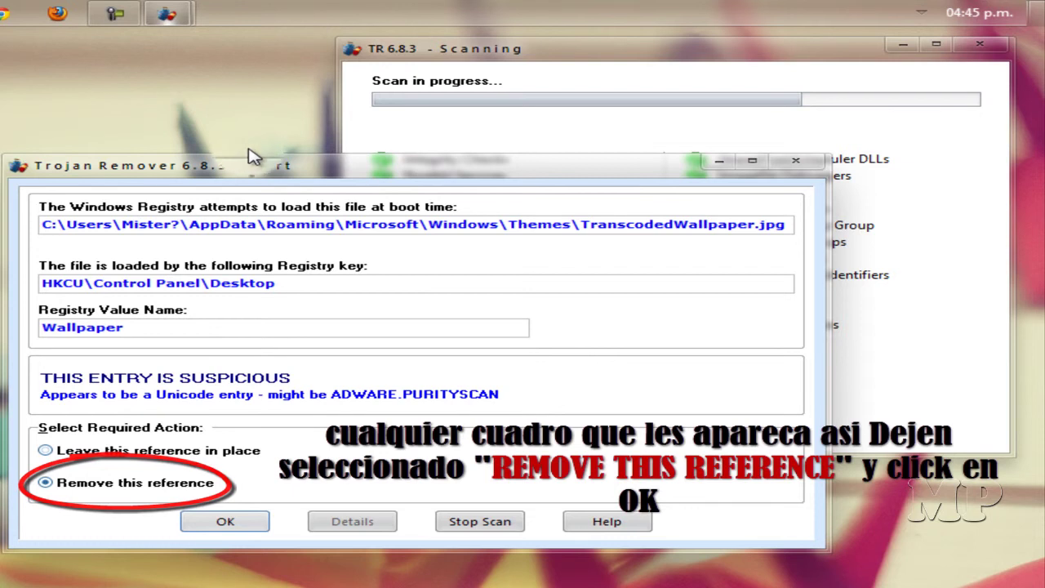
- Remove the suspicious Wallpaper registry reference and move the restart warning clear of the scan results
click(223, 524)
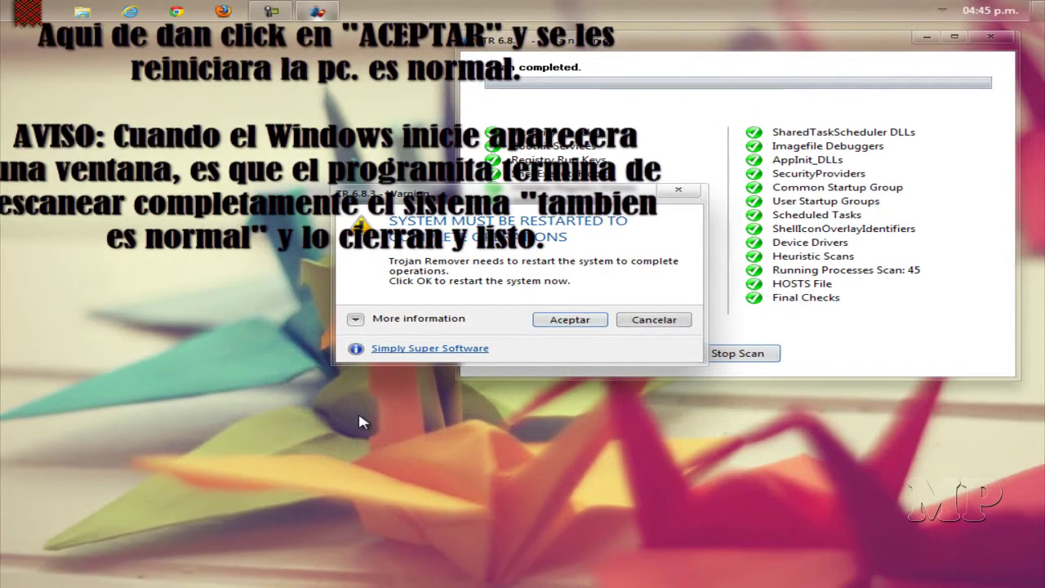
drag(457, 193, 280, 99)
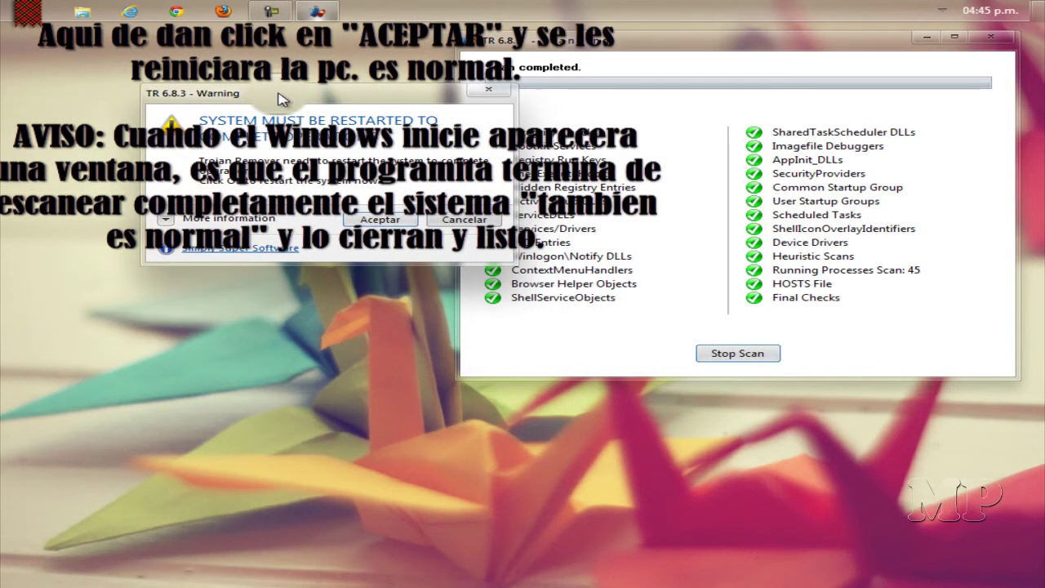